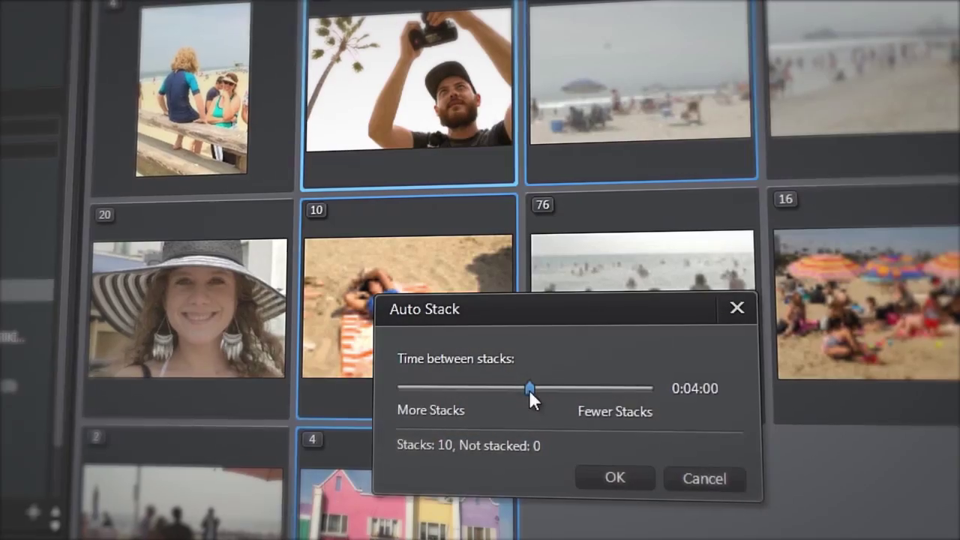
# Step: Lengthen the auto-stack time gap so the photos merge into five stacks
pyautogui.moveTo(528, 389); pyautogui.dragTo(588, 395)
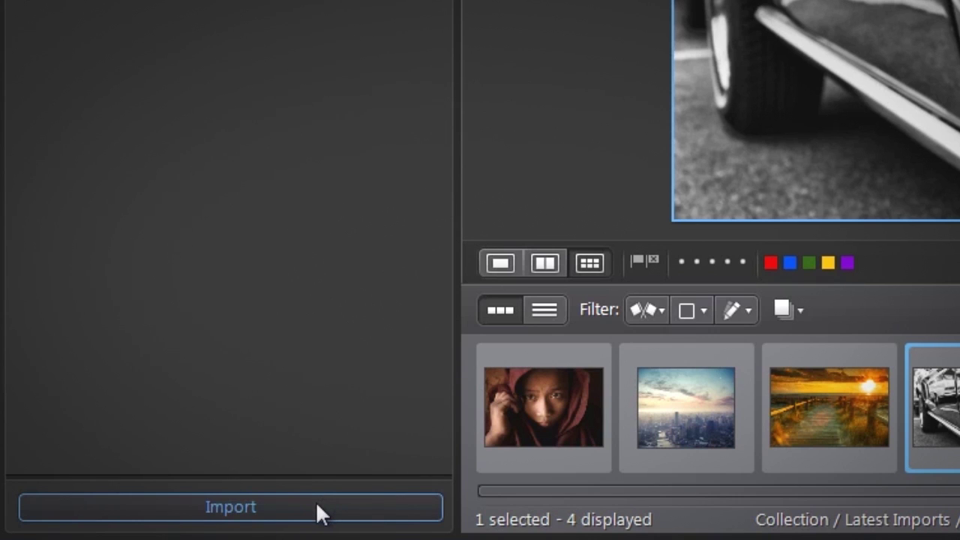
# Step: Start a folder import using the HIKING folder on Video-Store (T:) as the source
pyautogui.click(187, 519)
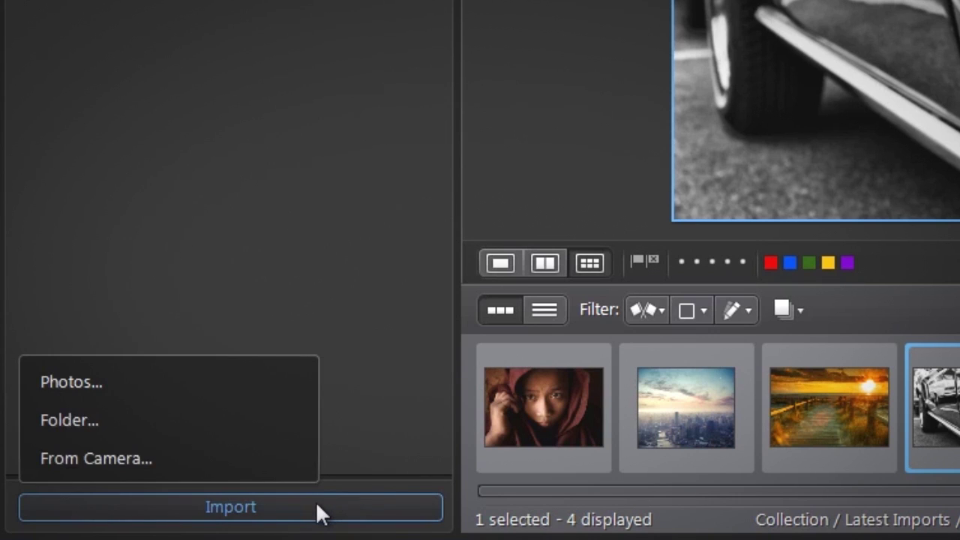
pyautogui.click(276, 418)
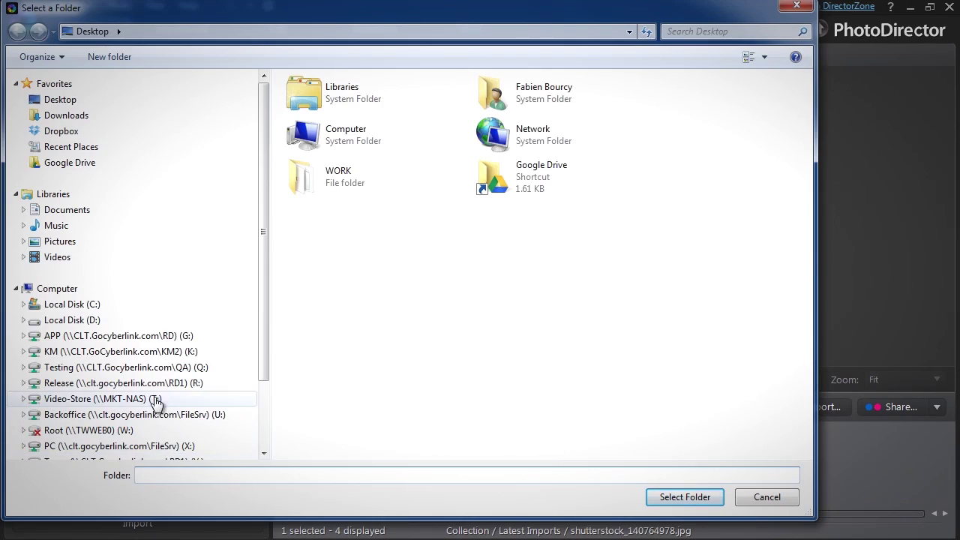
pyautogui.click(155, 401)
pyautogui.doubleClick(335, 196)
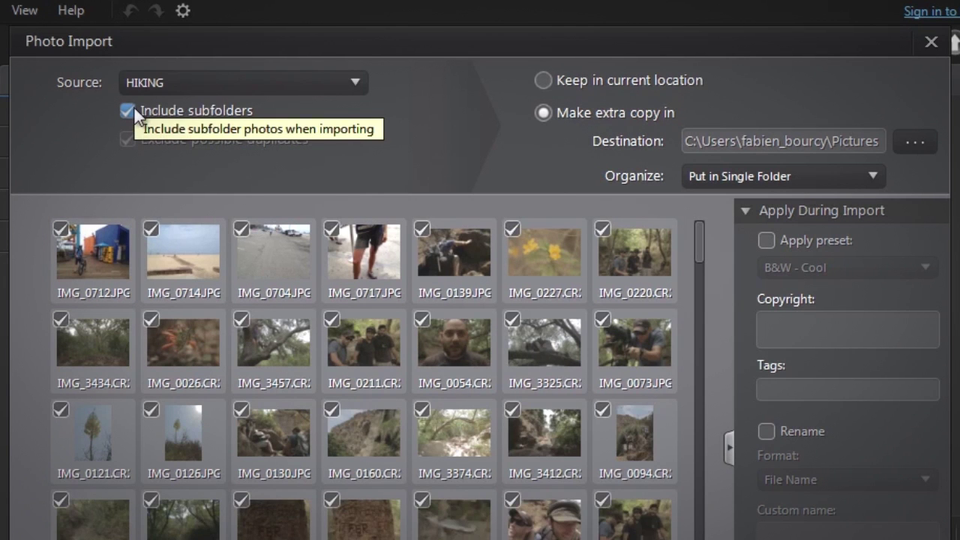
# Step: Import the HIKING photos by original folder structure, saving copies to Local Disk (D:)
pyautogui.click(809, 179)
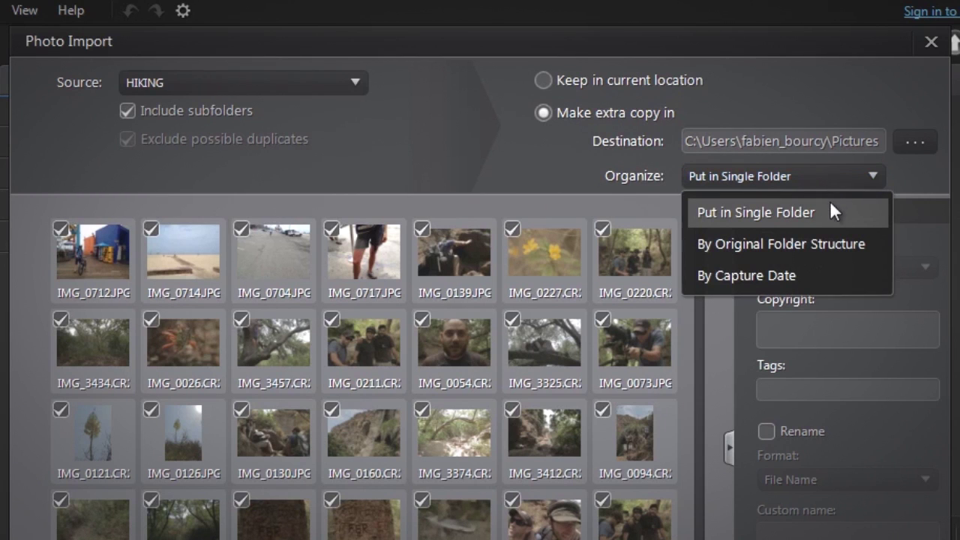
pyautogui.click(840, 244)
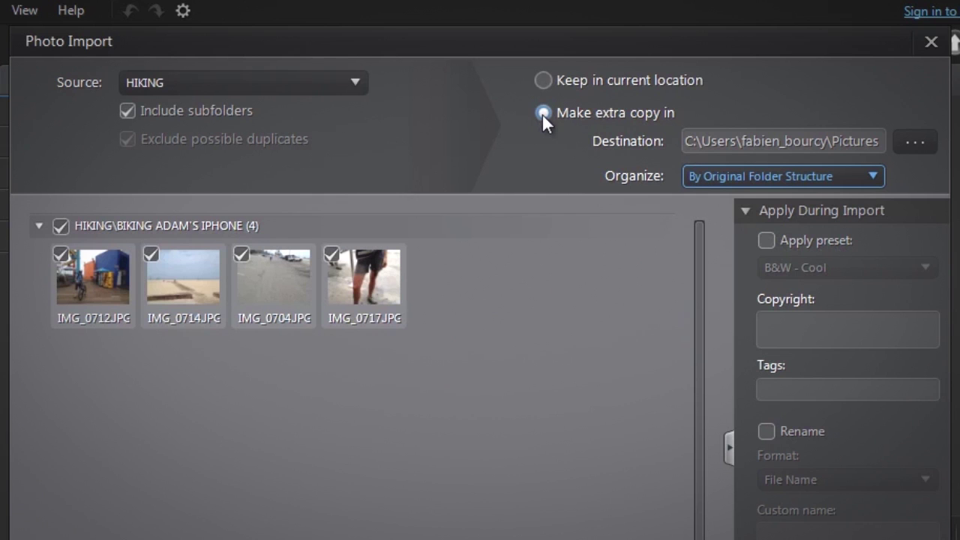
pyautogui.click(915, 141)
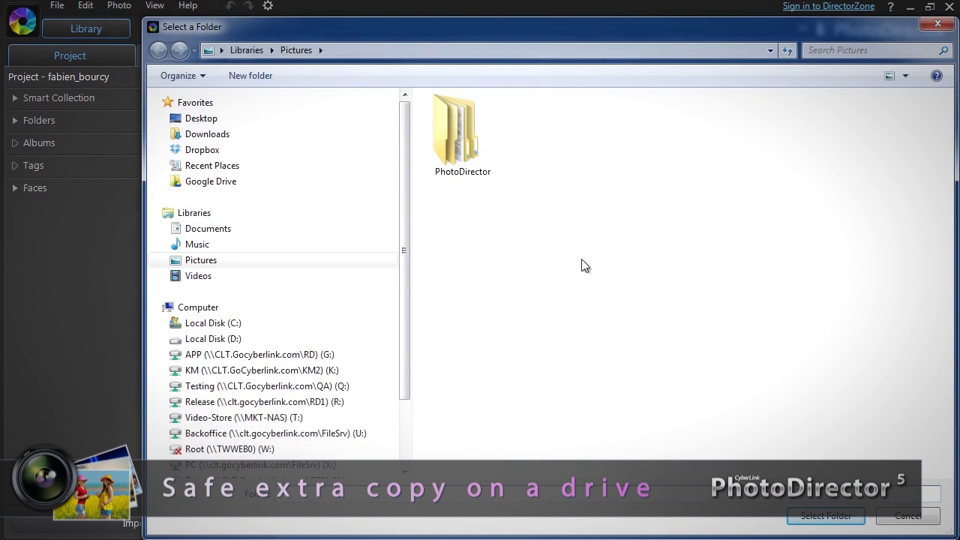
pyautogui.click(309, 335)
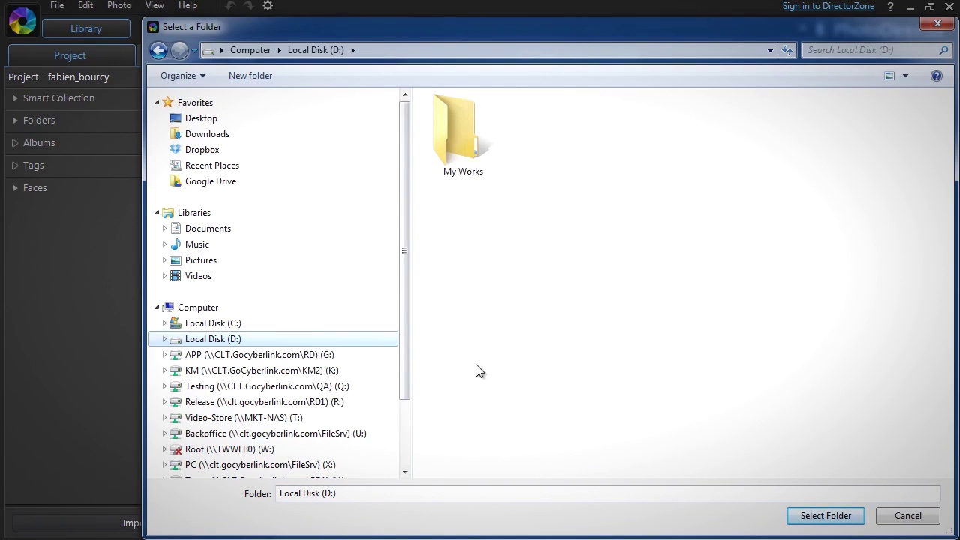
pyautogui.click(801, 516)
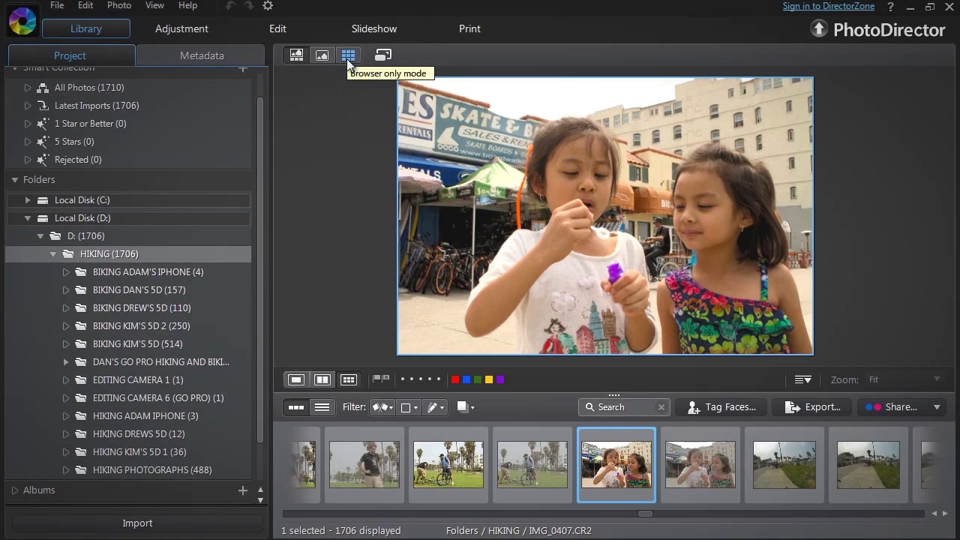
# Step: Switch to the full-window Browser grid and step through the subfolders to BIKING KIM'S 5D 2
pyautogui.click(347, 59)
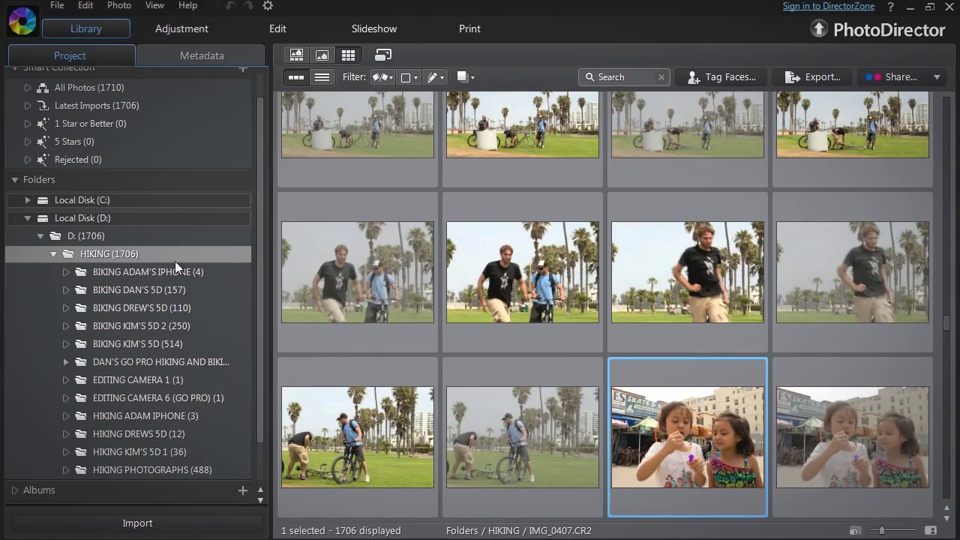
pyautogui.click(119, 270)
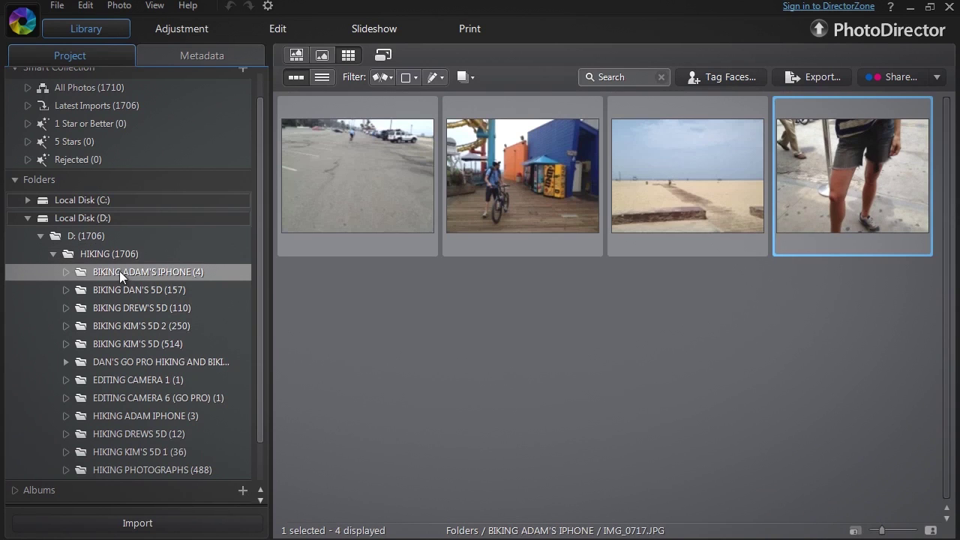
pyautogui.click(128, 292)
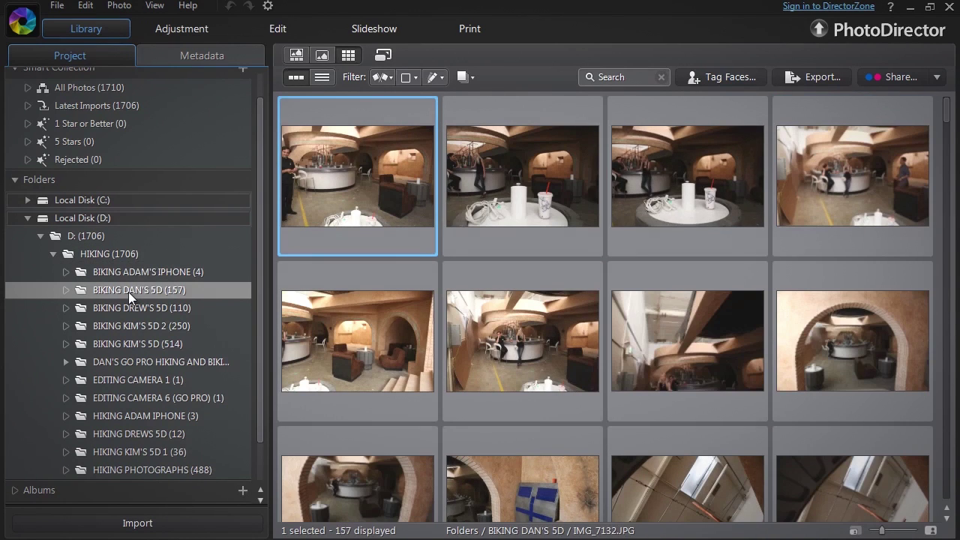
pyautogui.click(133, 311)
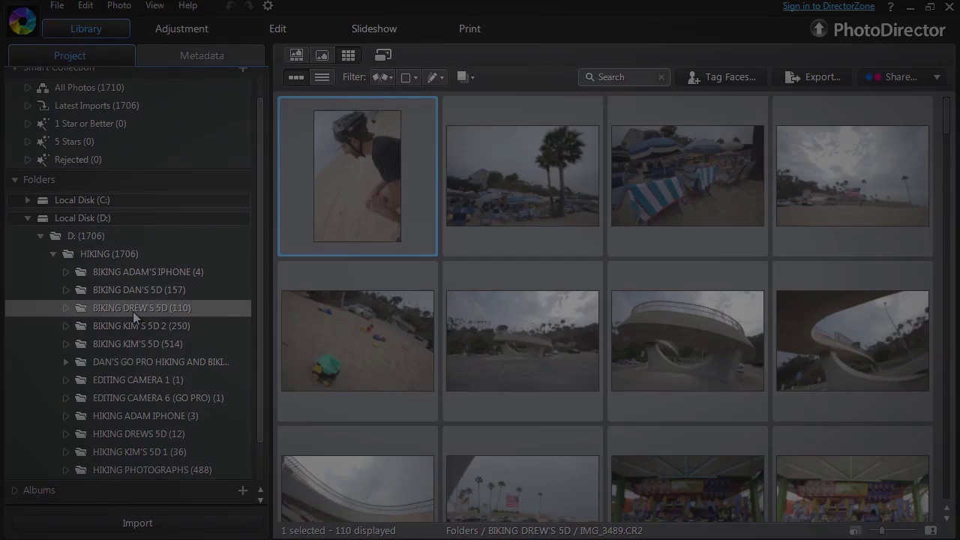
pyautogui.click(227, 326)
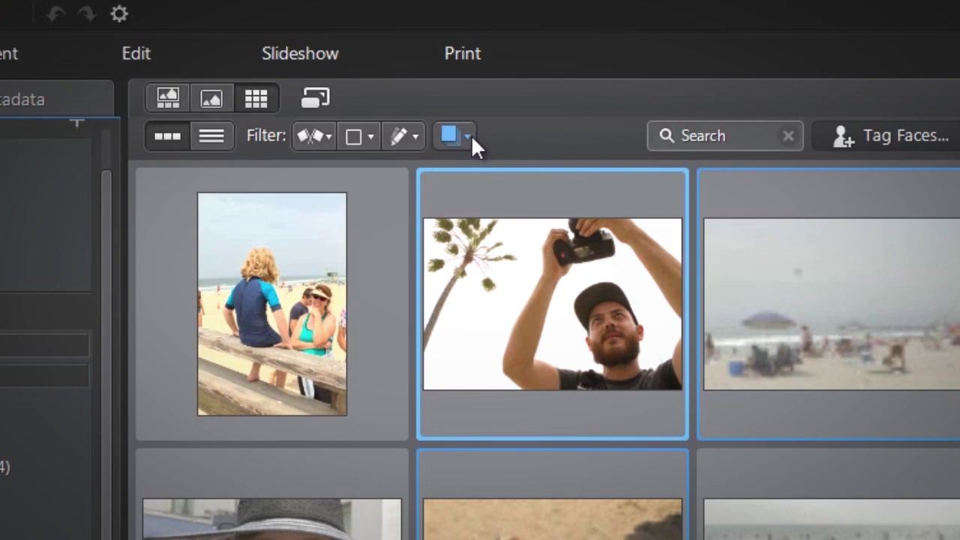
pyautogui.click(471, 134)
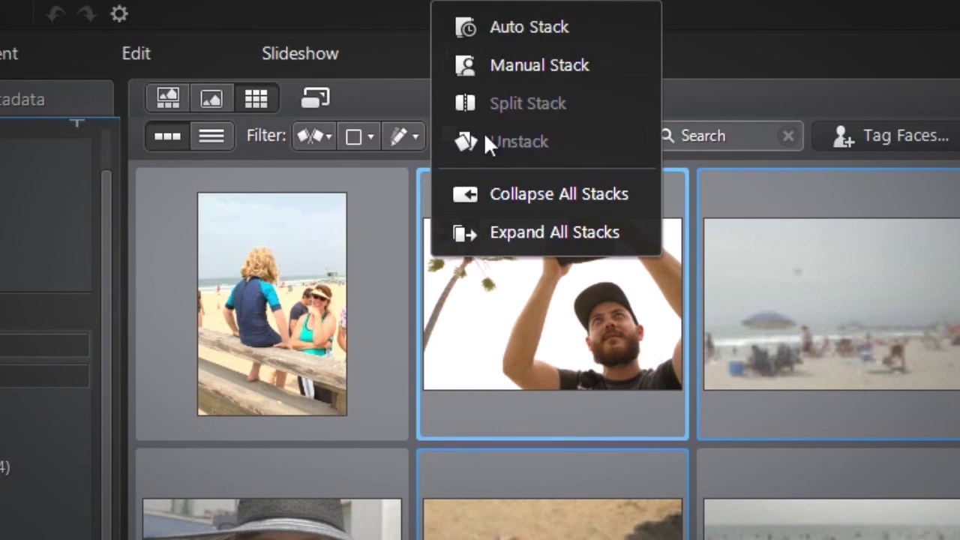
pyautogui.click(603, 26)
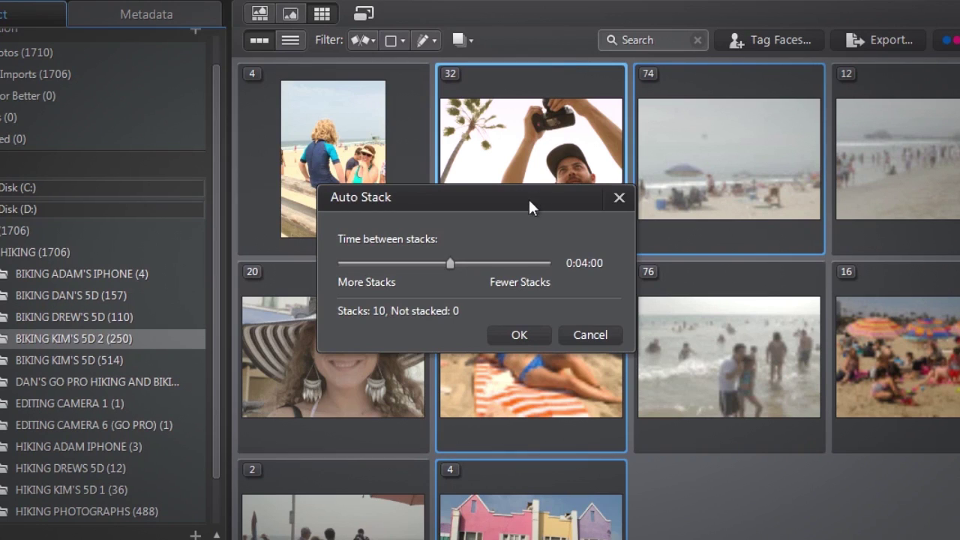
pyautogui.moveTo(532, 205); pyautogui.dragTo(717, 365)
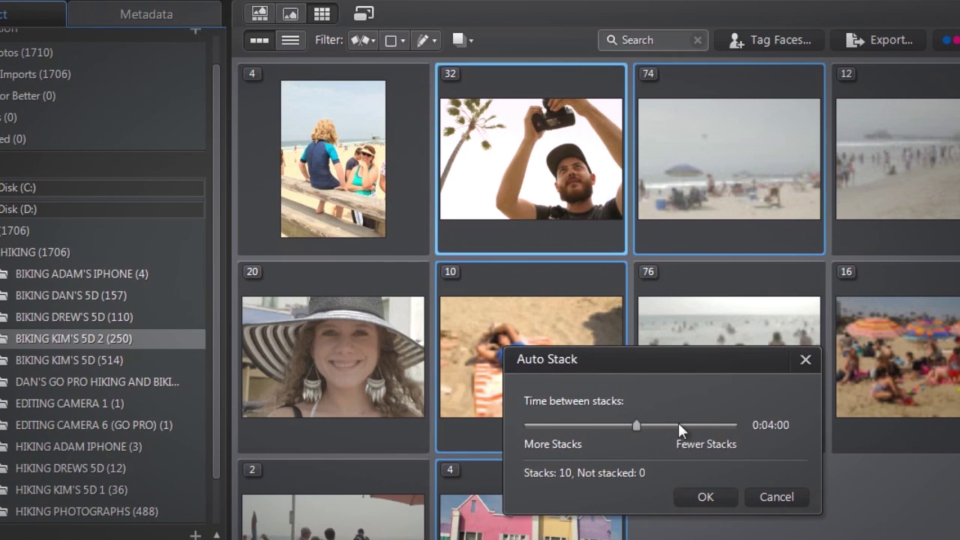
pyautogui.moveTo(635, 425); pyautogui.dragTo(678, 429)
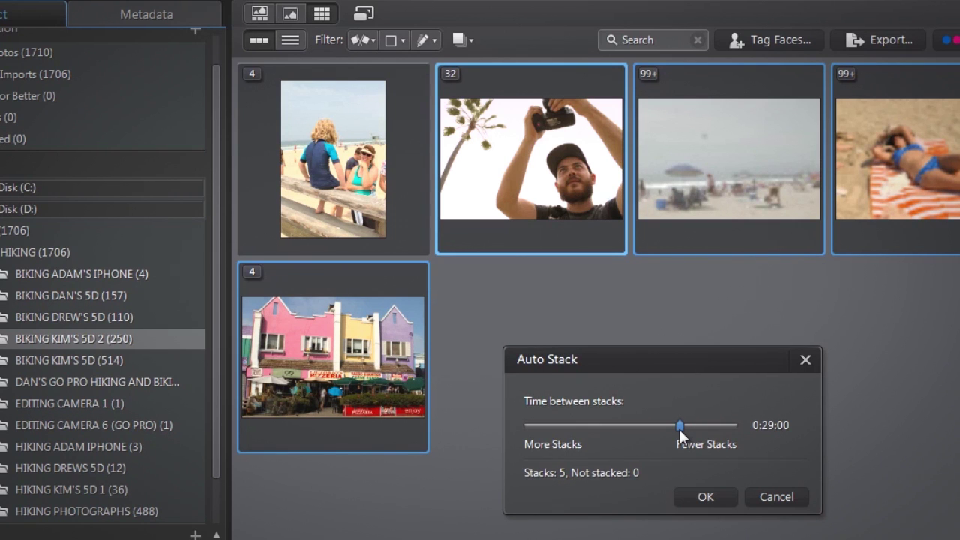
pyautogui.moveTo(678, 429); pyautogui.dragTo(589, 433)
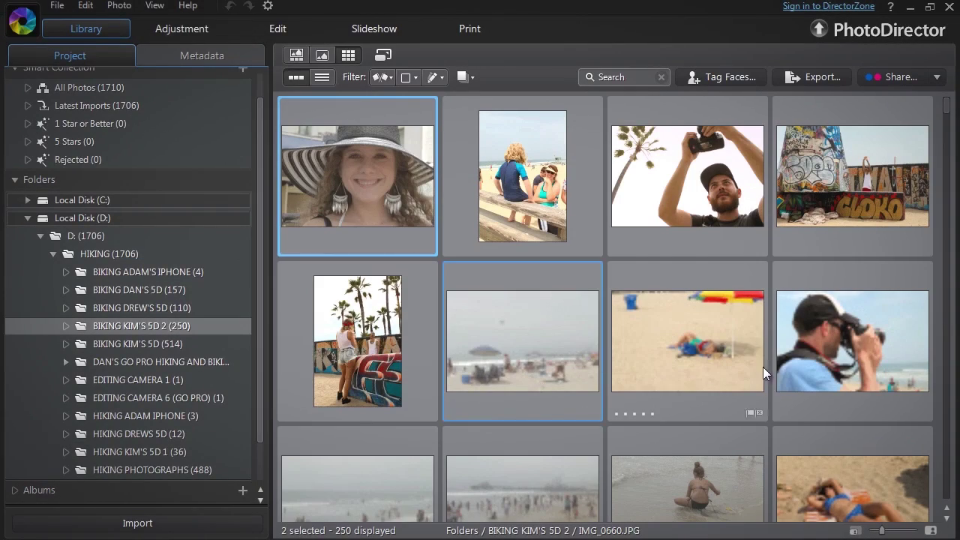
# Step: Select all 250 BIKING KIM'S 5D 2 photos and group them into one stack
pyautogui.keyDown('ctrl'); pyautogui.click(835, 327); pyautogui.keyUp('ctrl')
pyautogui.keyDown('ctrl'); pyautogui.click(718, 197); pyautogui.keyUp('ctrl')
pyautogui.keyDown('ctrl'); pyautogui.click(686, 479); pyautogui.keyUp('ctrl')
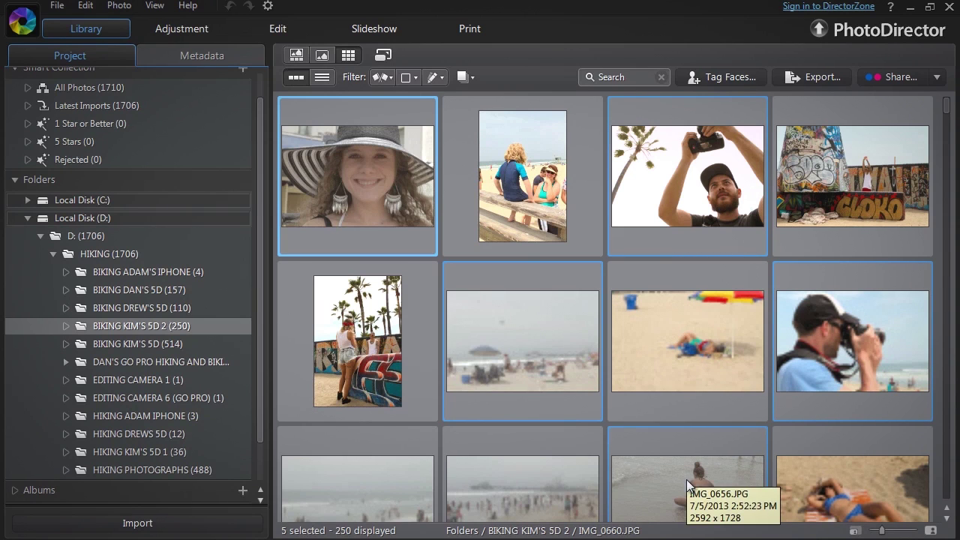
pyautogui.moveTo(523, 176)
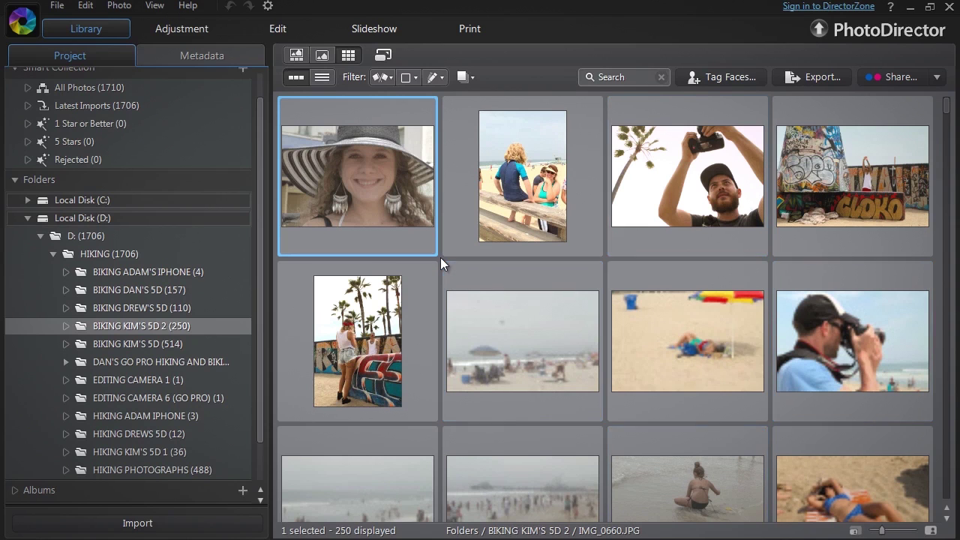
pyautogui.hotkey('ctrl', 'a')
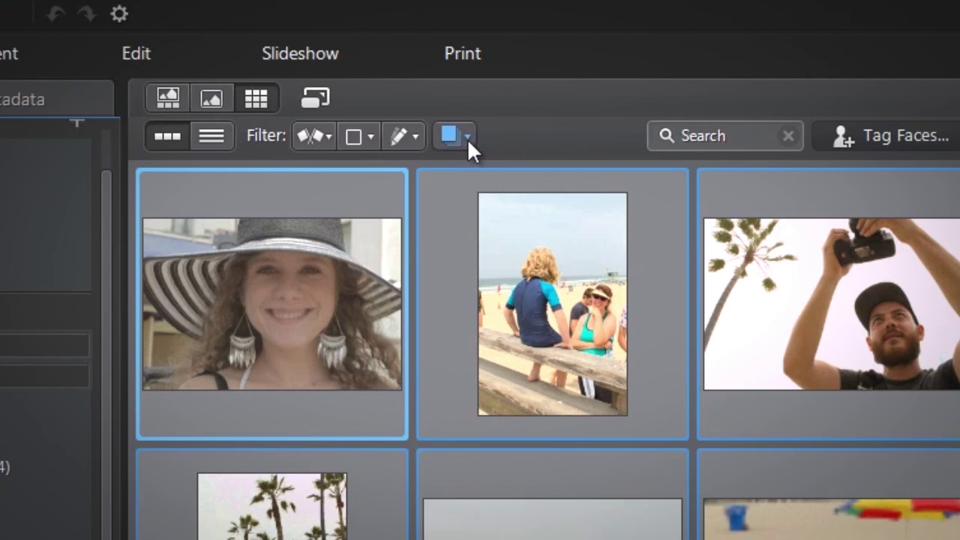
pyautogui.click(471, 77)
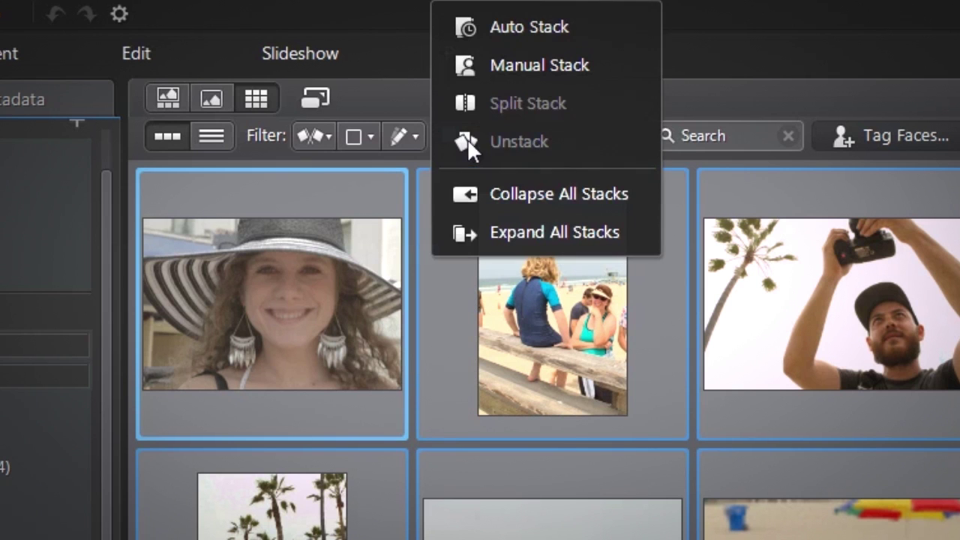
pyautogui.click(620, 66)
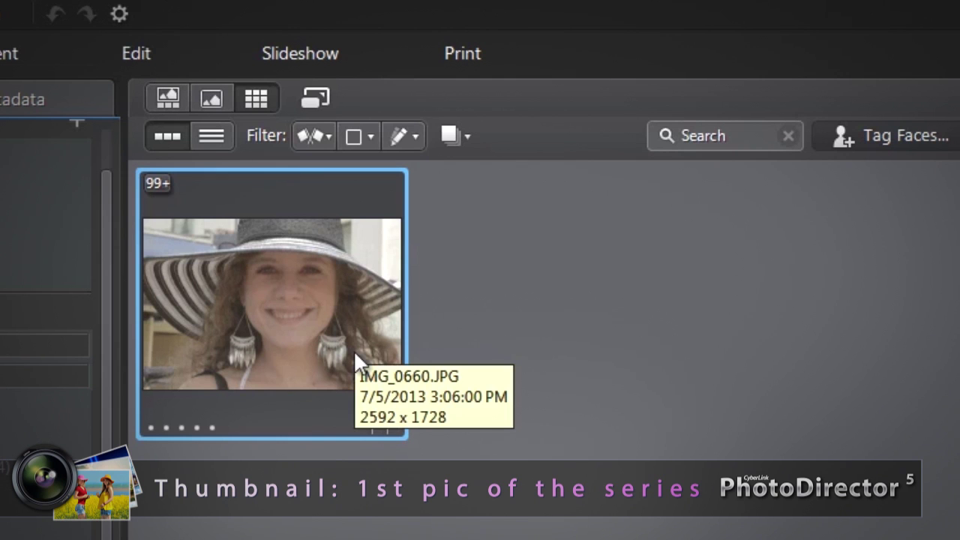
pyautogui.moveTo(157, 184)
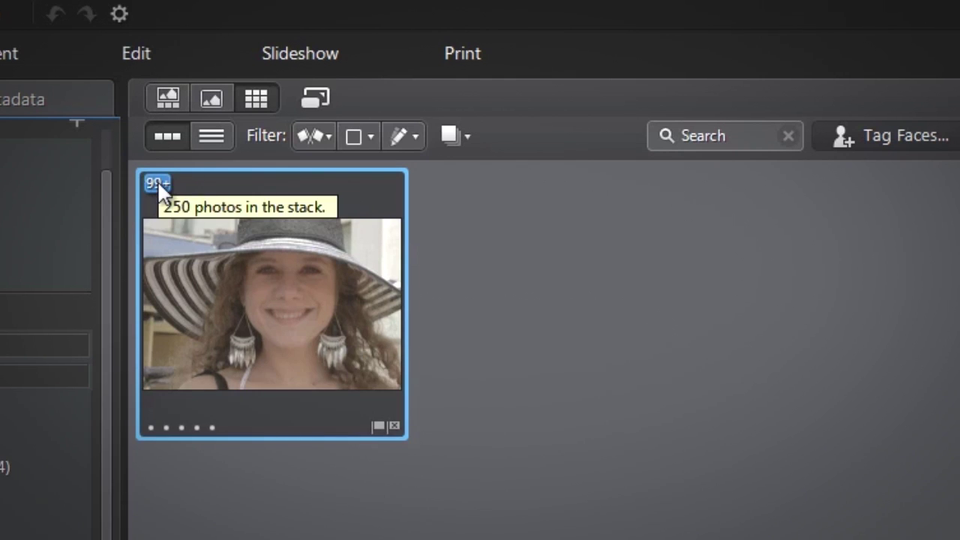
# Step: Make the kids-on-railing beach photo IMG_0584 the stack's cover and collapse it
pyautogui.click(158, 183)
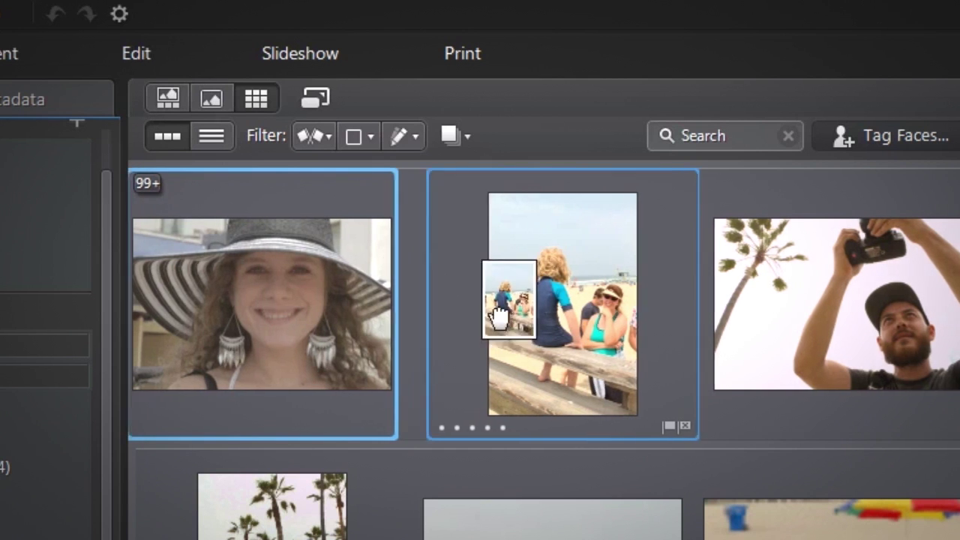
pyautogui.moveTo(470, 322); pyautogui.dragTo(249, 321)
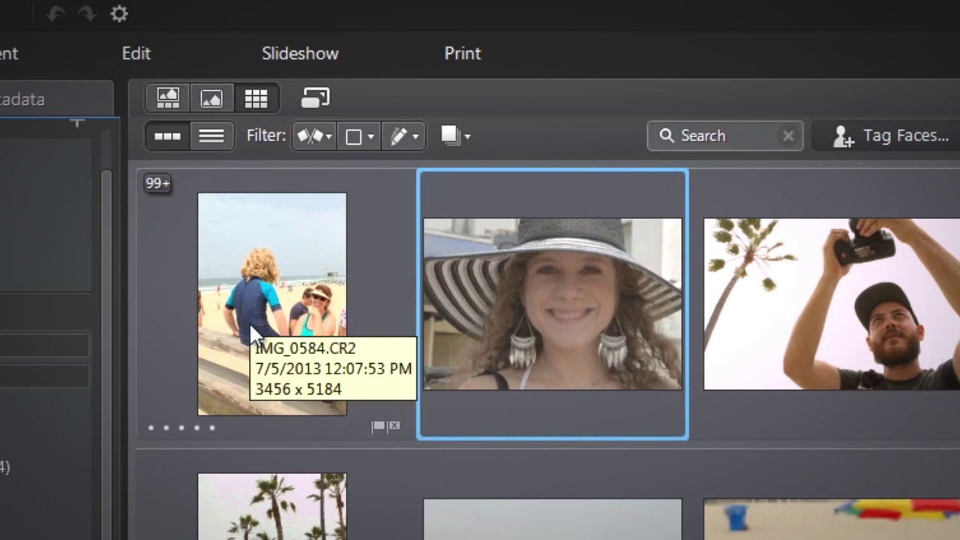
pyautogui.click(158, 183)
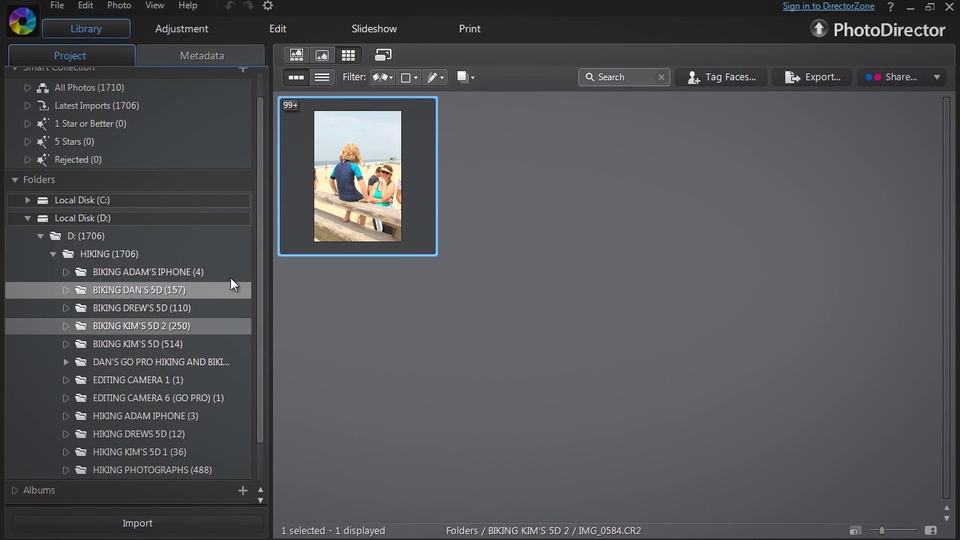
# Step: Group the four BIKING ADAM'S IPHONE photos into one manual stack
pyautogui.click(228, 271)
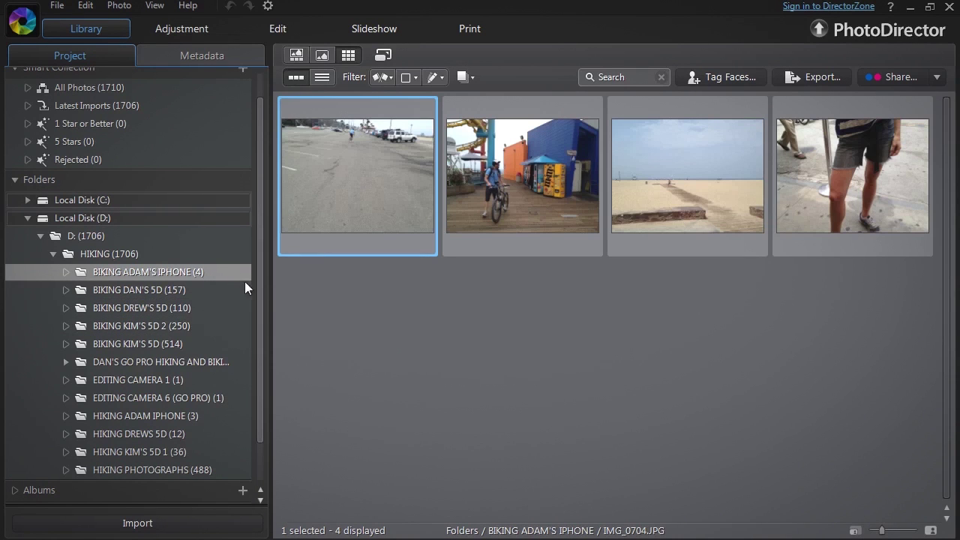
pyautogui.moveTo(366, 277); pyautogui.dragTo(857, 154)
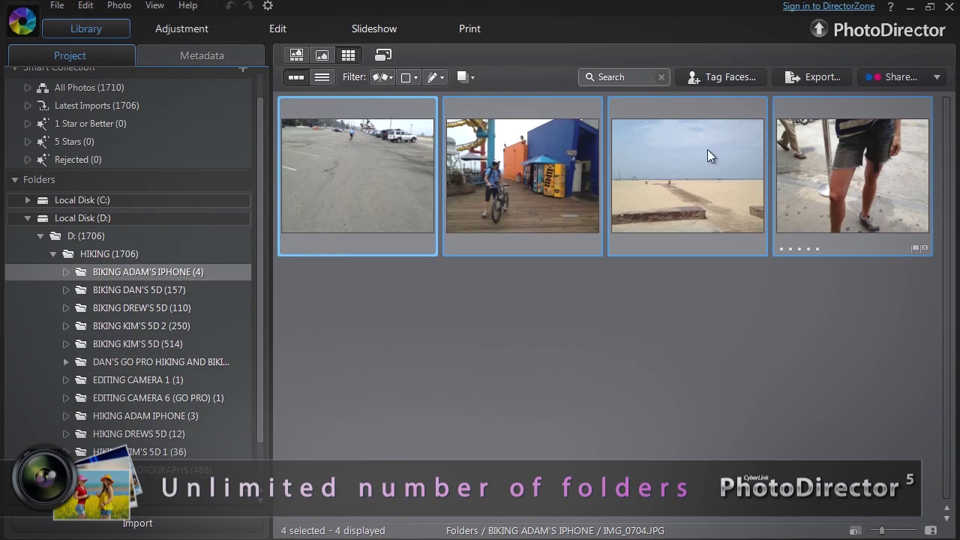
pyautogui.click(465, 78)
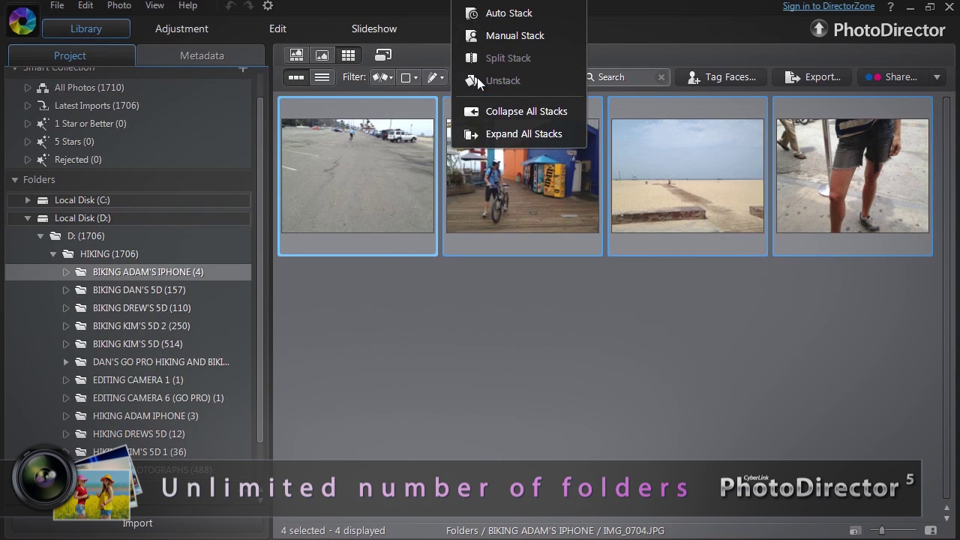
pyautogui.click(556, 37)
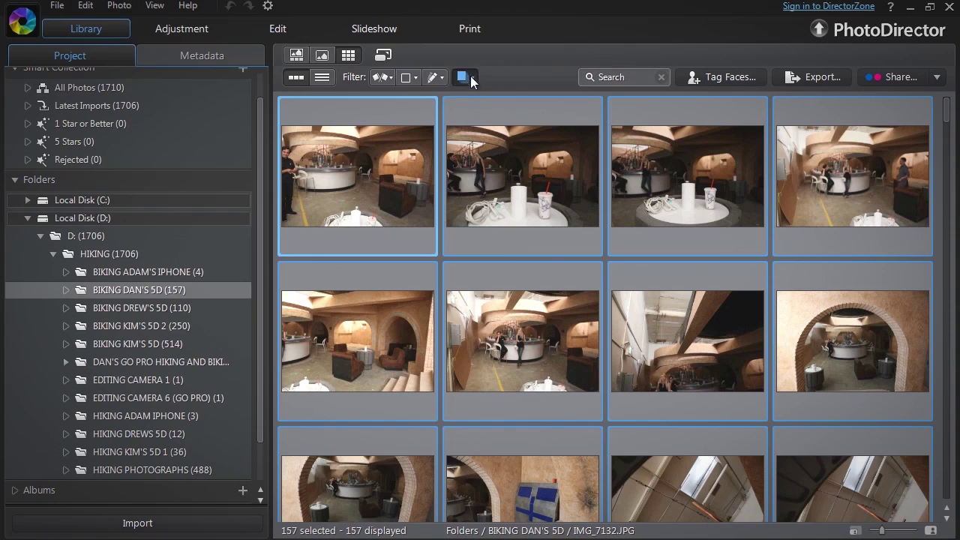
# Step: Group all 157 BIKING DAN'S 5D photos into a manual stack, then view the whole HIKING folder
pyautogui.click(471, 78)
pyautogui.click(558, 36)
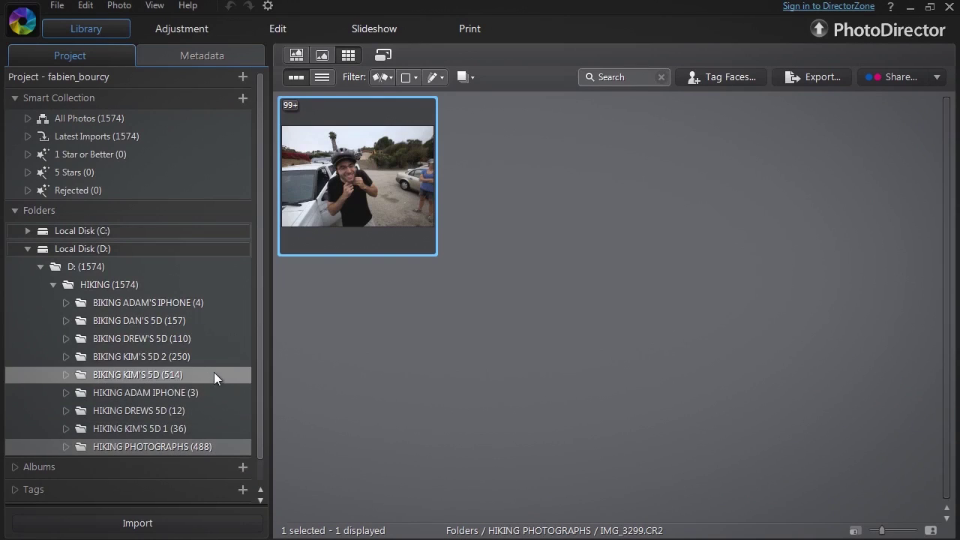
pyautogui.click(163, 287)
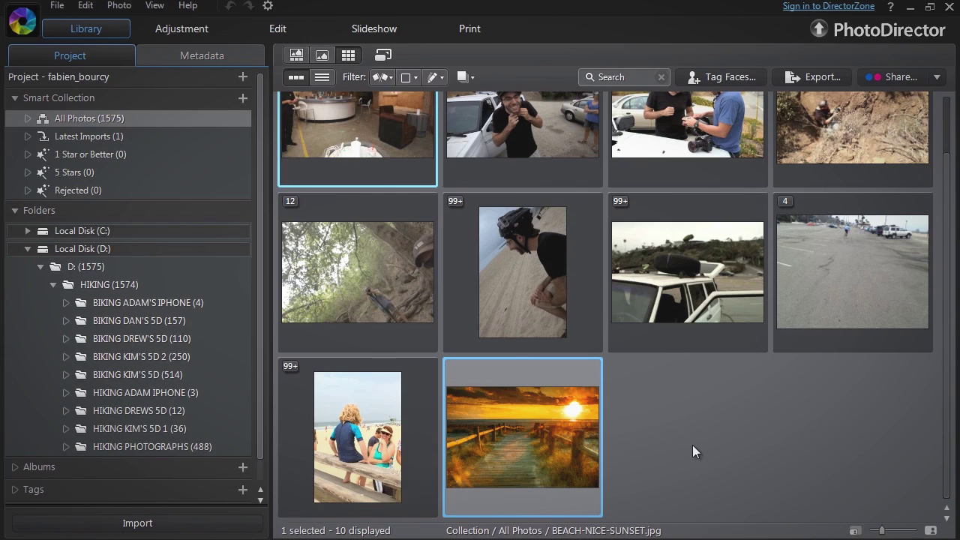
pyautogui.moveTo(523, 437)
pyautogui.moveTo(504, 449); pyautogui.dragTo(347, 439)
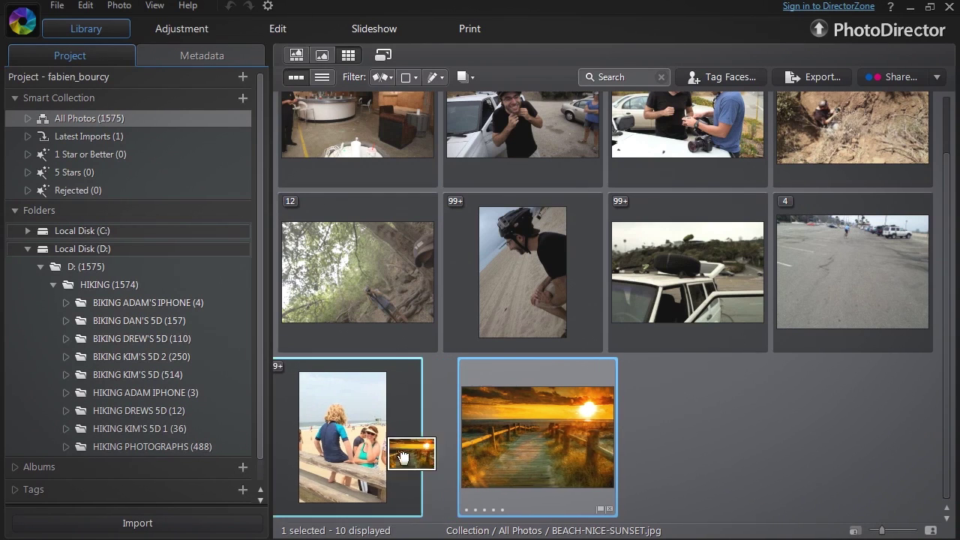
pyautogui.click(290, 367)
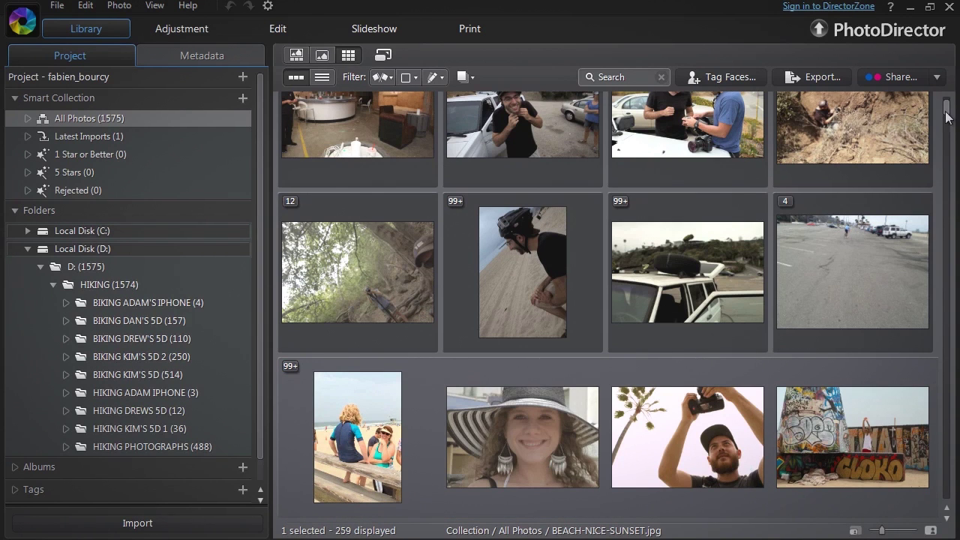
pyautogui.moveTo(946, 114); pyautogui.dragTo(951, 510)
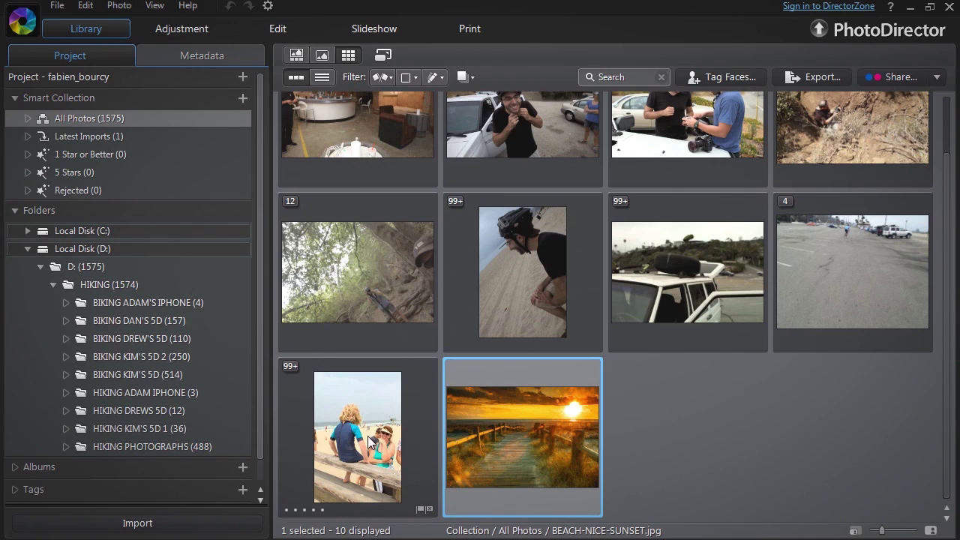
pyautogui.moveTo(371, 444); pyautogui.dragTo(375, 276)
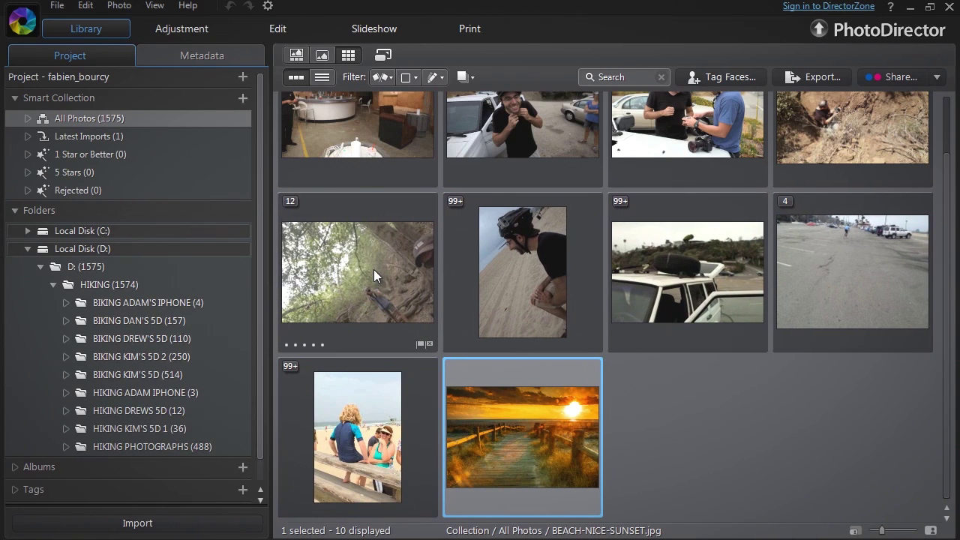
pyautogui.click(290, 201)
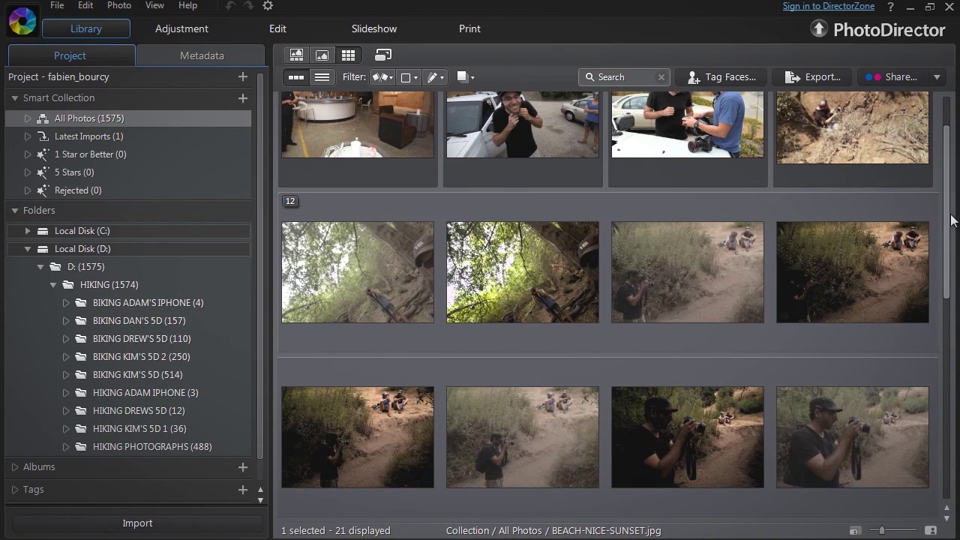
pyautogui.moveTo(946, 218); pyautogui.dragTo(945, 416)
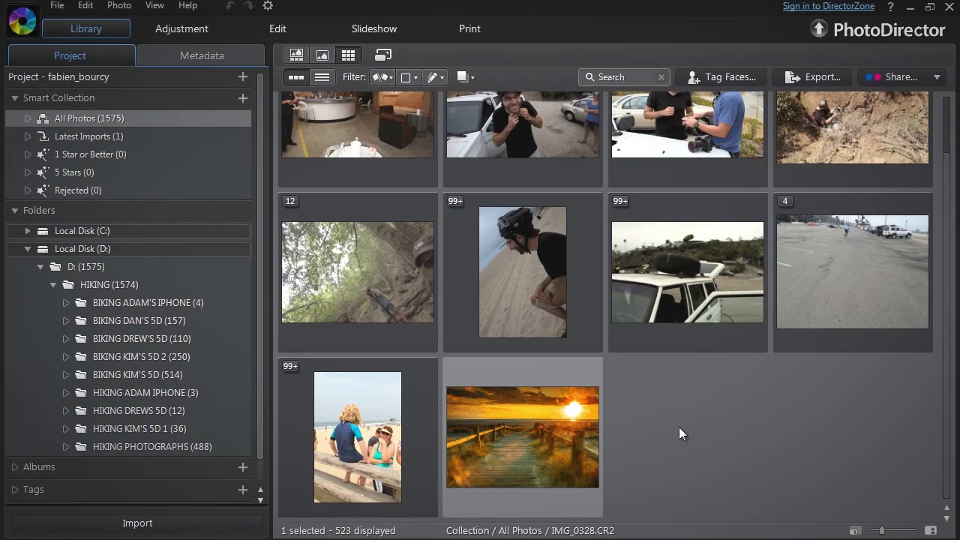
# Step: Split the expanded 99+ car stack at the pier photo IMG_0326
pyautogui.moveTo(687, 272)
pyautogui.click(619, 201)
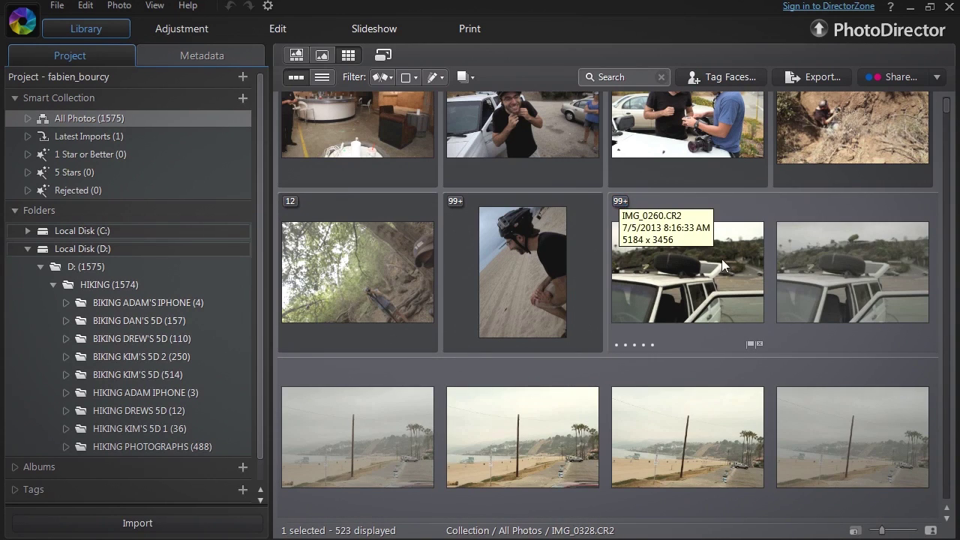
pyautogui.moveTo(947, 111); pyautogui.dragTo(944, 172)
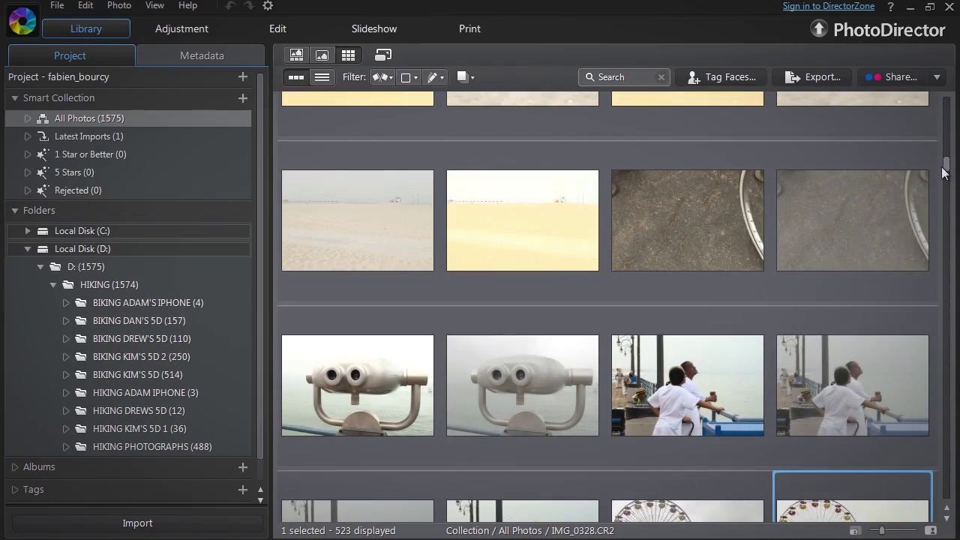
pyautogui.click(648, 369)
pyautogui.rightClick(623, 375)
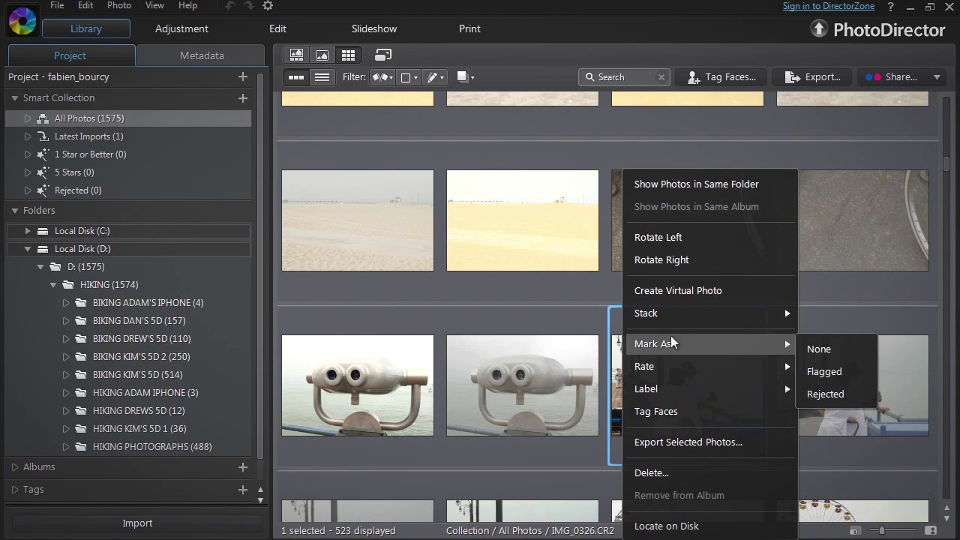
pyautogui.moveTo(709, 313)
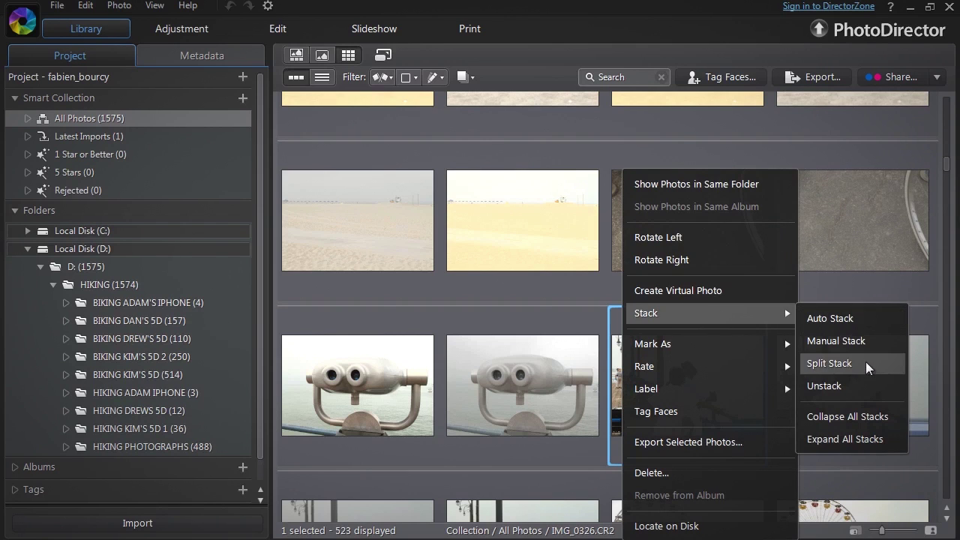
pyautogui.click(866, 363)
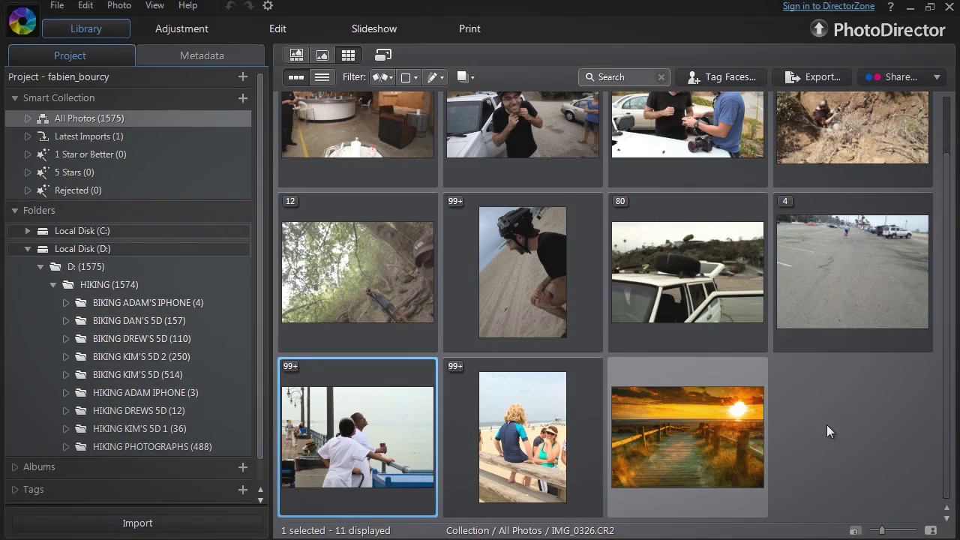
# Step: Unstack the four-photo parking-lot stack into individual tiles
pyautogui.rightClick(835, 281)
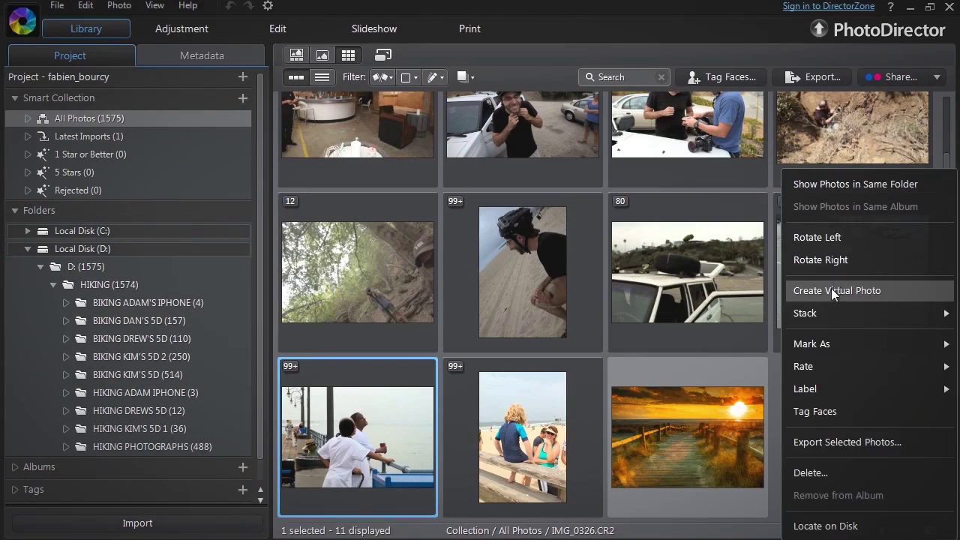
pyautogui.moveTo(862, 313)
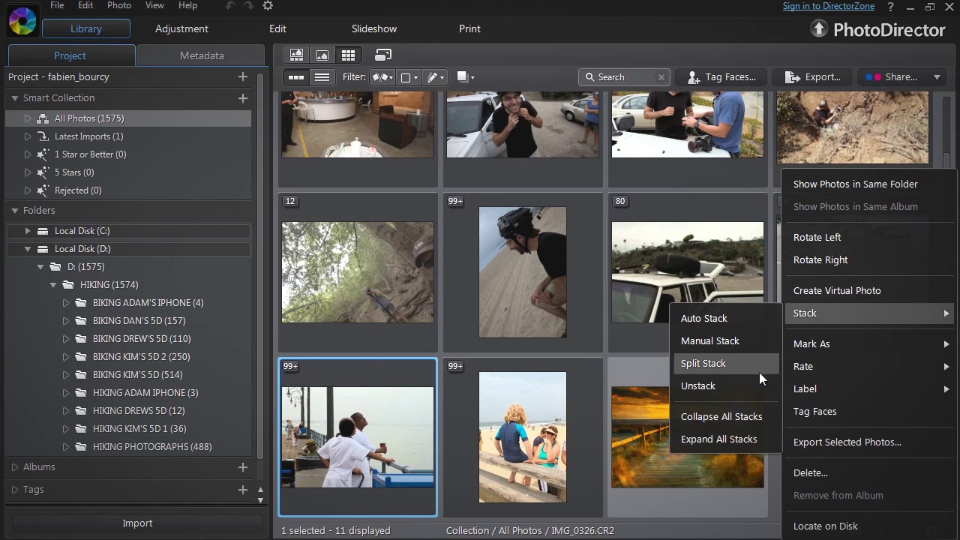
pyautogui.click(757, 384)
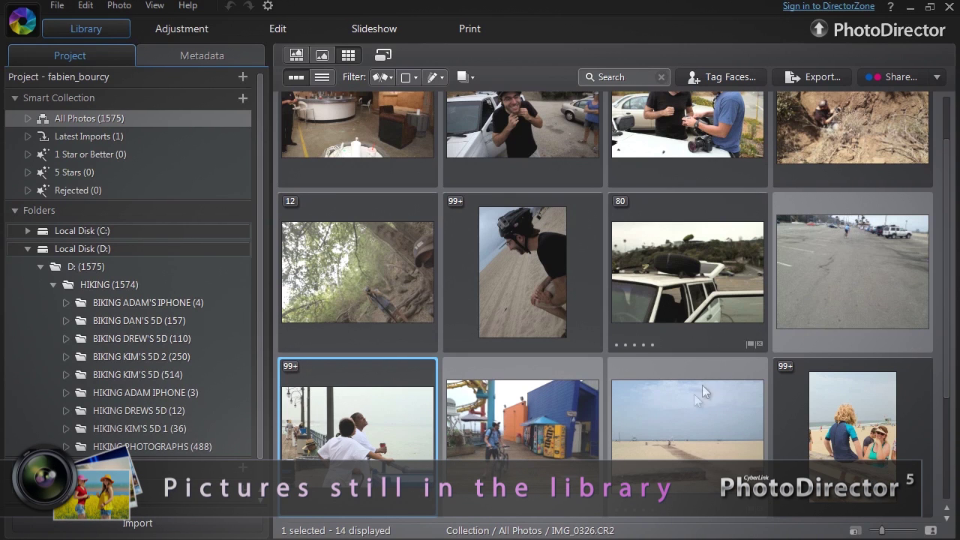
pyautogui.scroll(-2, 543, 429)
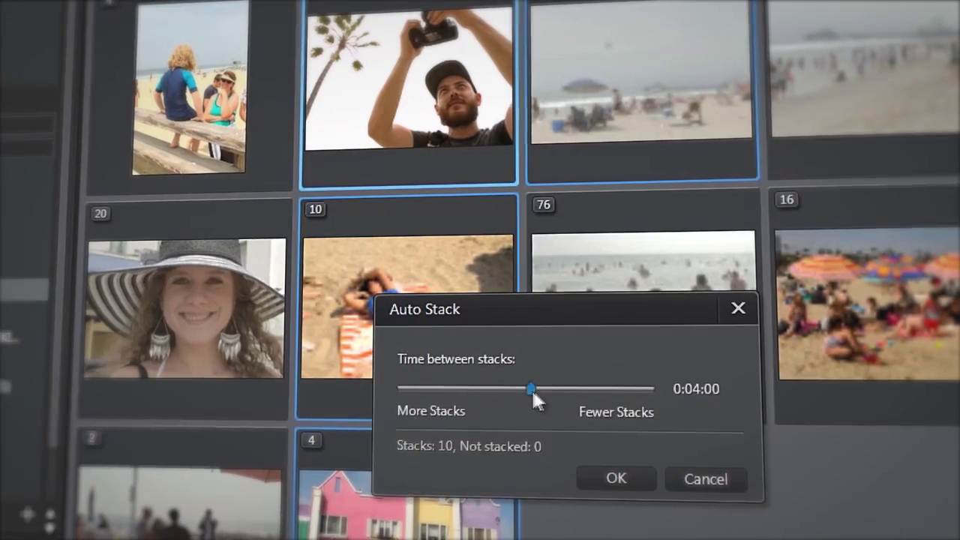
# Step: Set Auto Stack's time between stacks to 29 minutes, merging the beach photos into five stacks
pyautogui.moveTo(531, 388); pyautogui.dragTo(588, 395)
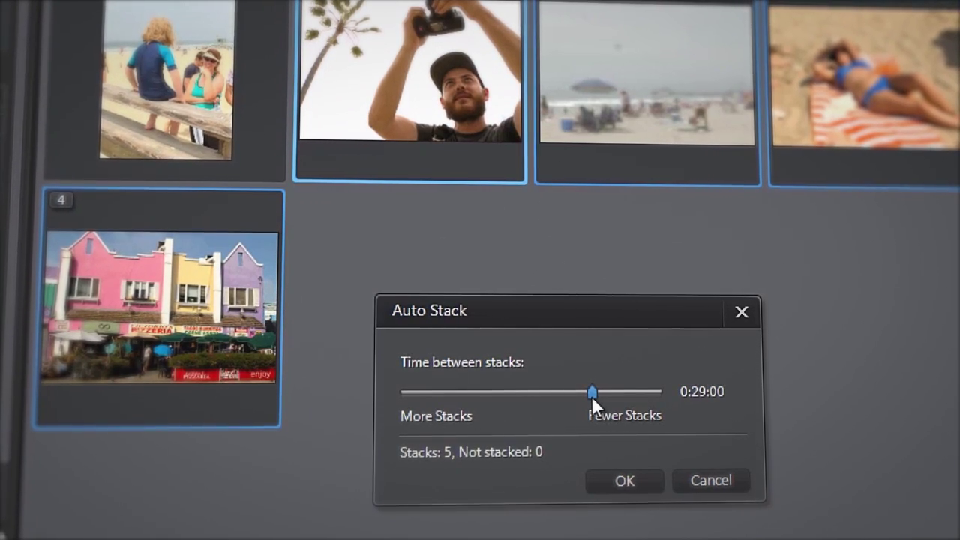